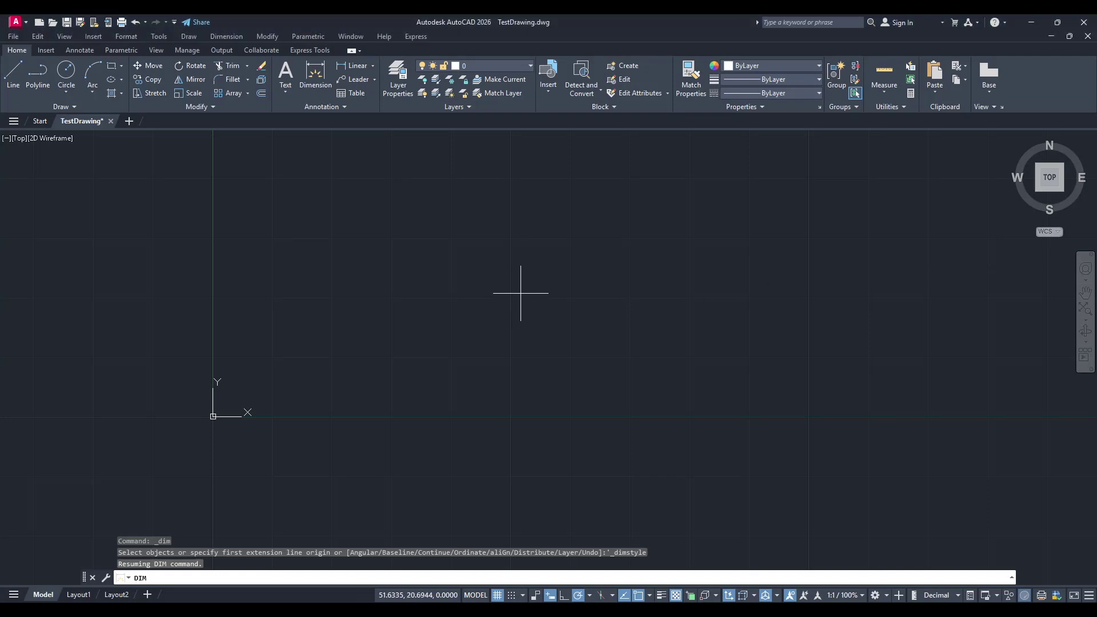
Open the Dimension Style Manager listing Annotative, ISO-25, mm lines and Standard
{"action": "middle_click_drag", "start_coordinate": [522, 292], "coordinate": [492, 331]}
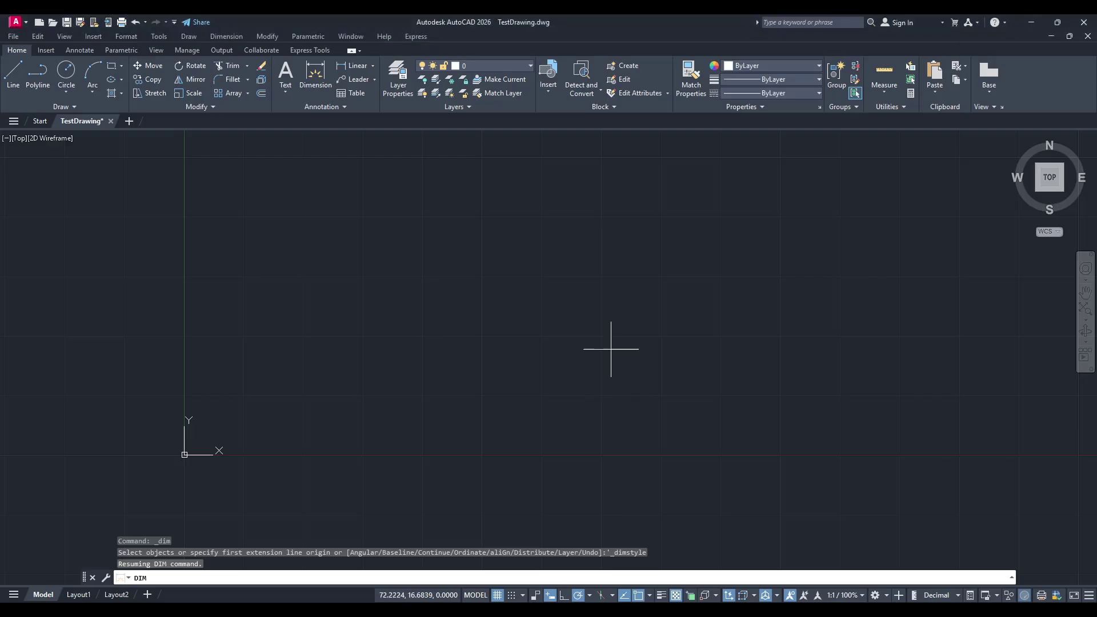
{"action": "middle_click_drag", "start_coordinate": [541, 314], "coordinate": [512, 349]}
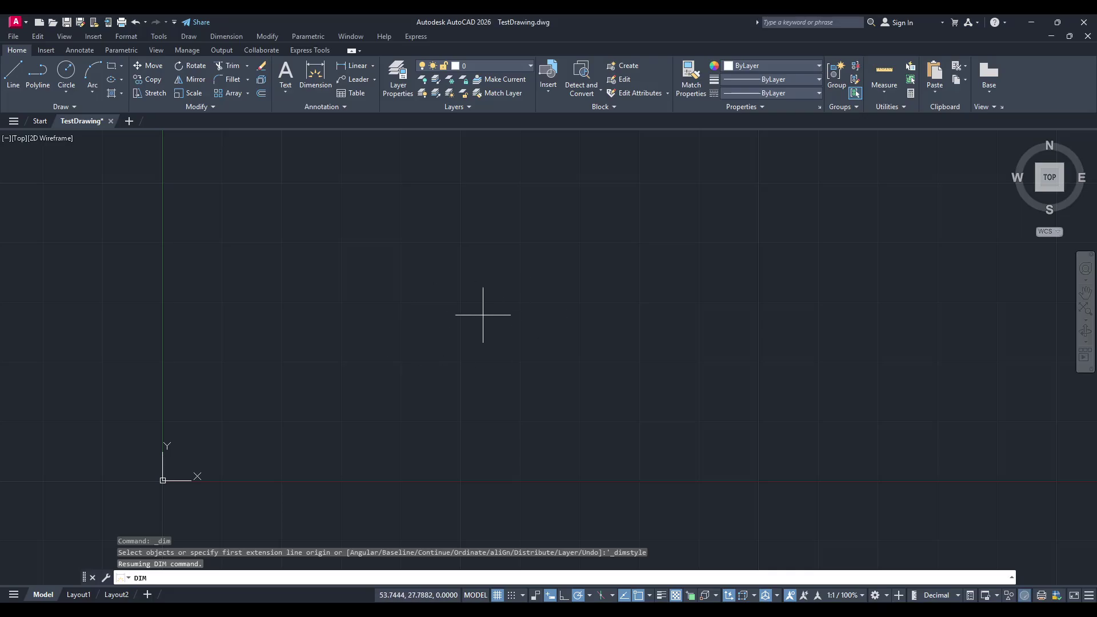
{"action": "middle_click_drag", "start_coordinate": [431, 299], "coordinate": [448, 318]}
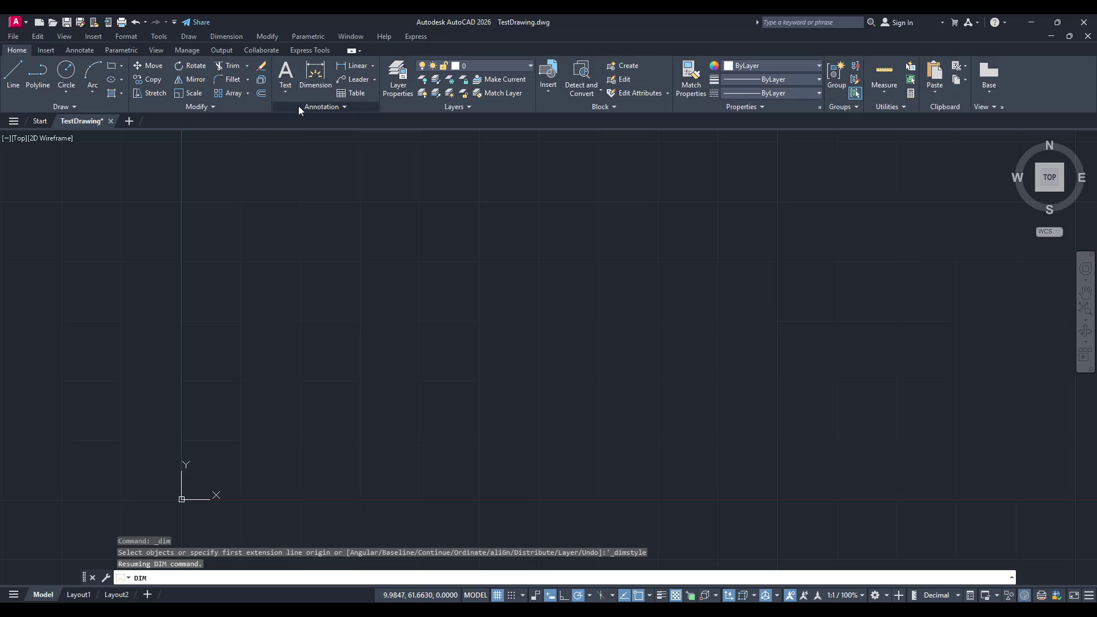
{"action": "left_click", "coordinate": [328, 106]}
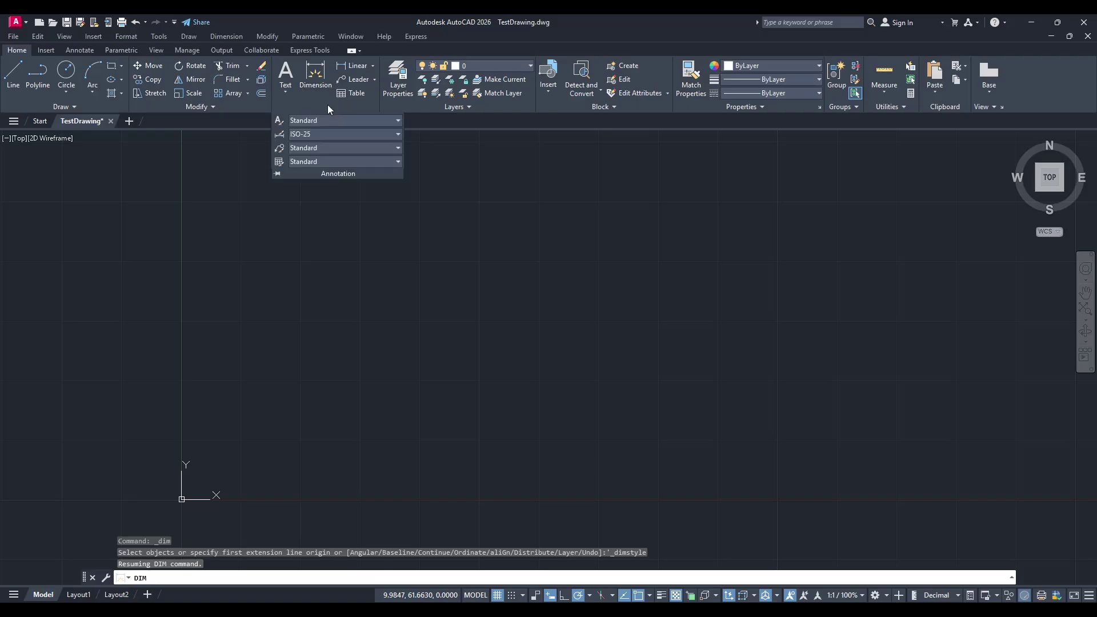
{"action": "left_click", "coordinate": [280, 135]}
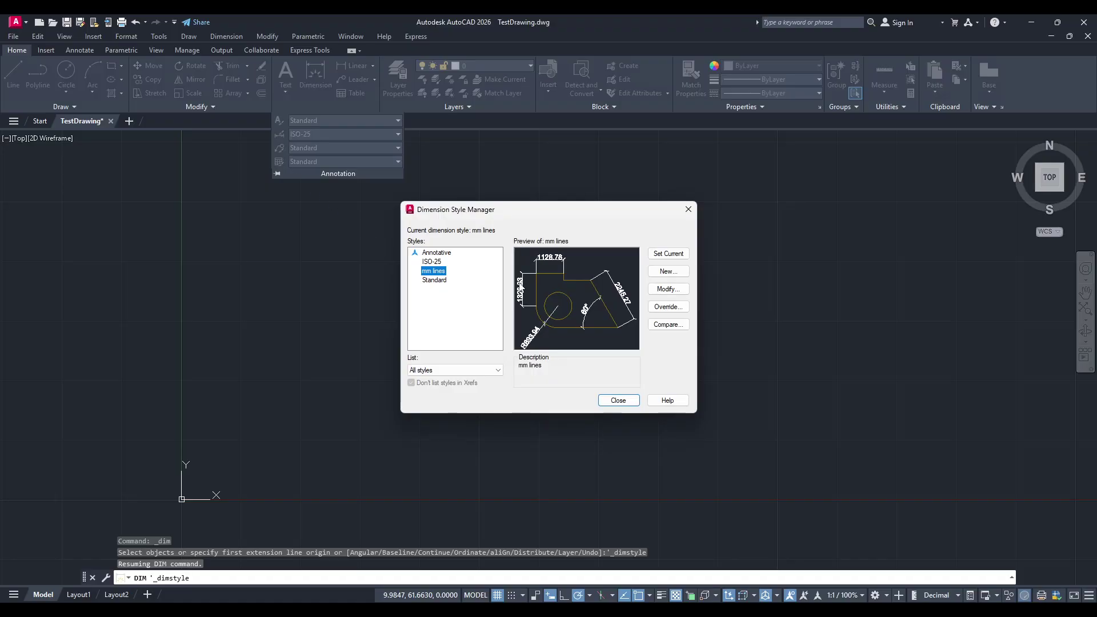
Create a new style named 'New Dimension Style' starting with mm lines
{"action": "left_click", "coordinate": [668, 272]}
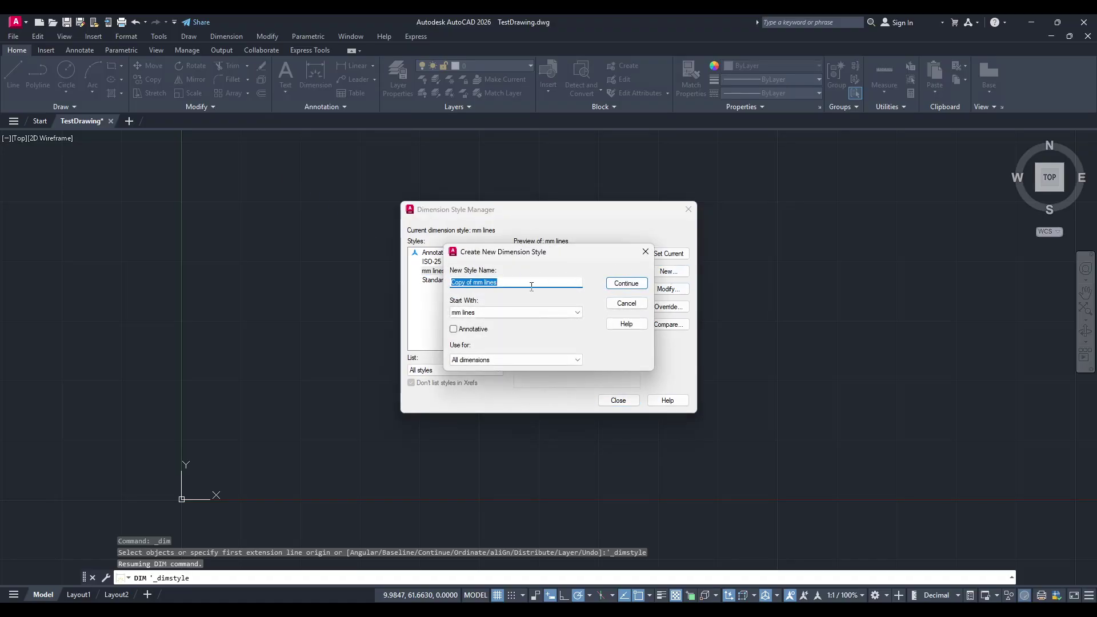
{"action": "type", "text": "New DImension Style"}
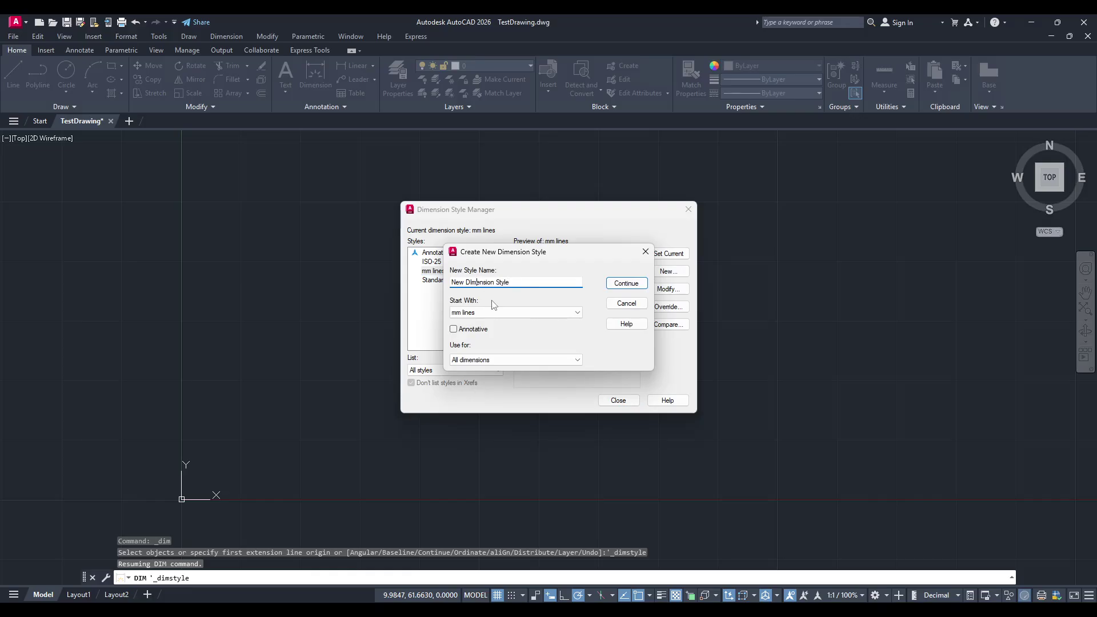
{"action": "key", "text": "BackSpace"}
{"action": "type", "text": "i"}
Continue to the new style's settings and leave both extension line linetypes unchanged
{"action": "left_click", "coordinate": [626, 283]}
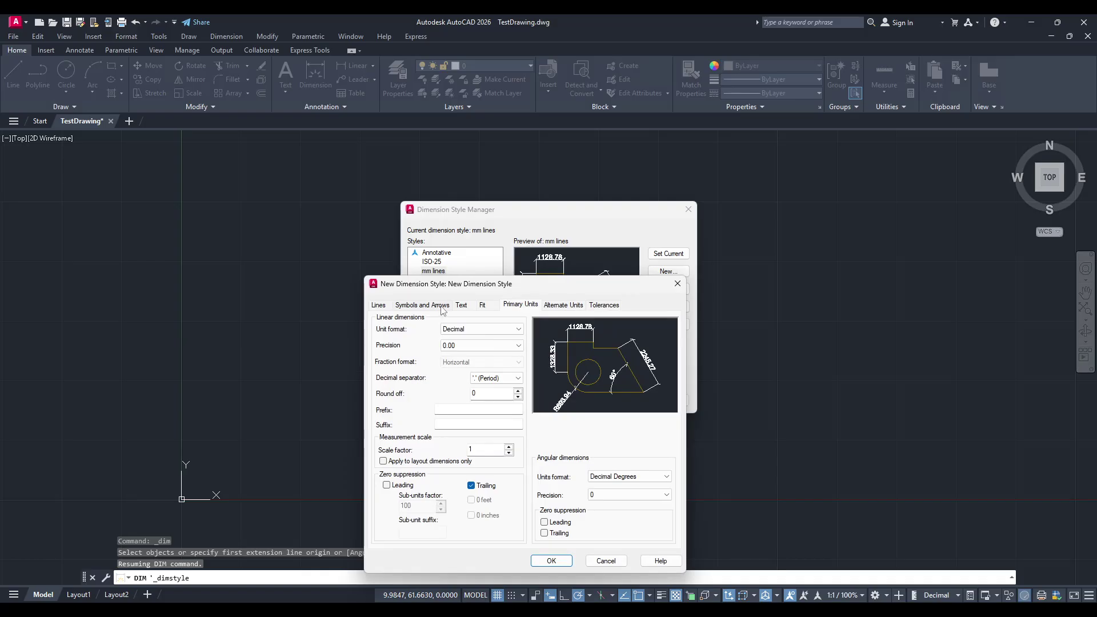
{"action": "left_click_drag", "start_coordinate": [464, 292], "coordinate": [460, 230]}
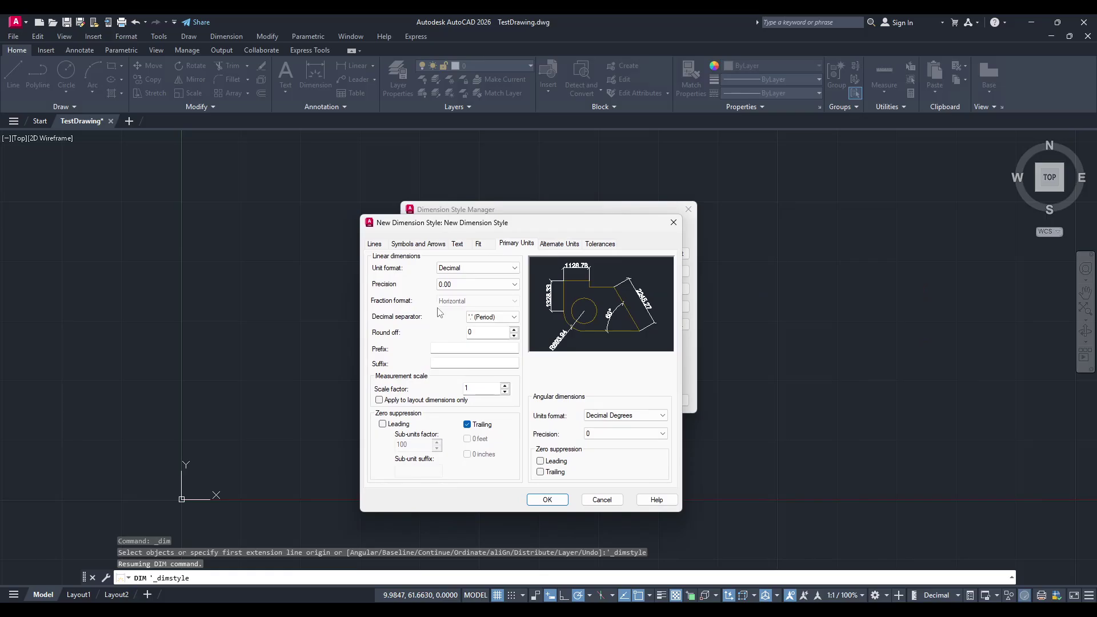
{"action": "left_click", "coordinate": [374, 244]}
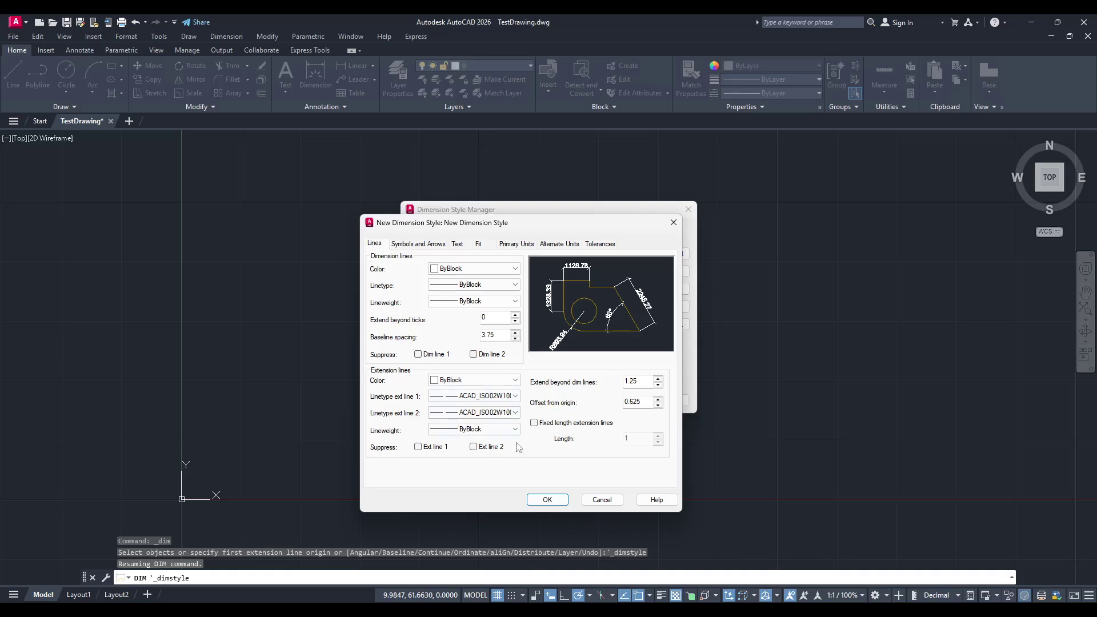
{"action": "left_click", "coordinate": [473, 399]}
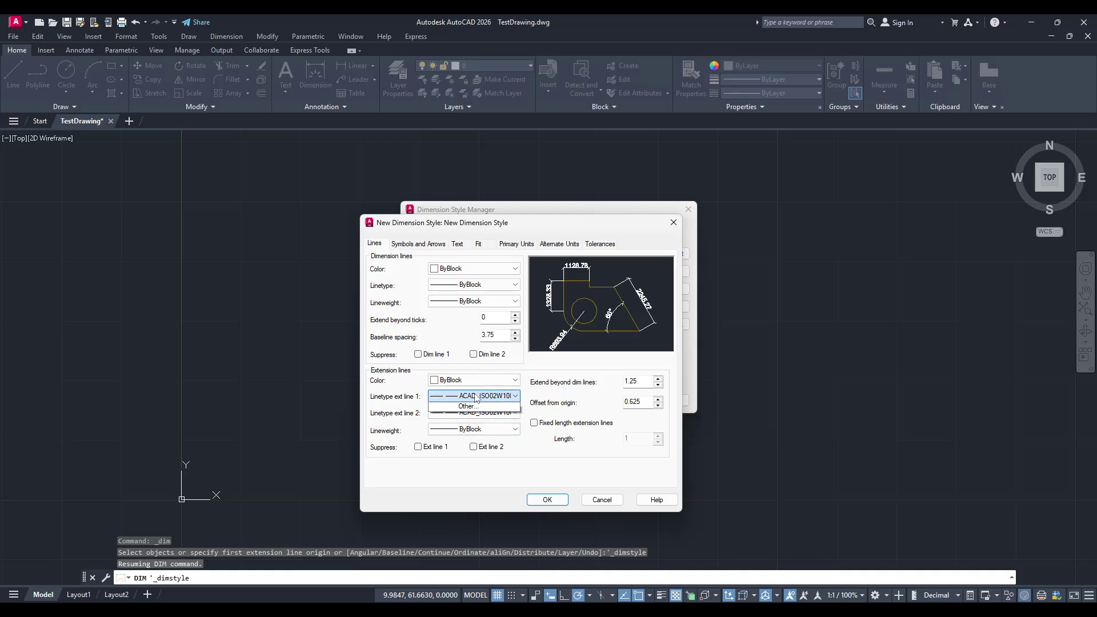
{"action": "left_click", "coordinate": [462, 400]}
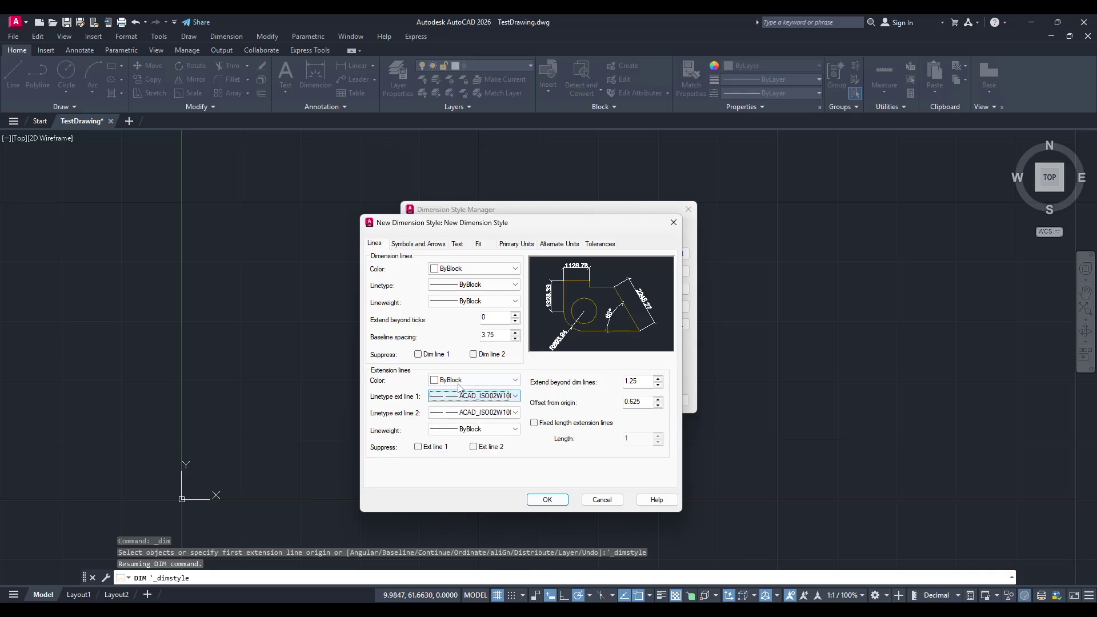
{"action": "left_click", "coordinate": [464, 413]}
{"action": "left_click", "coordinate": [466, 413]}
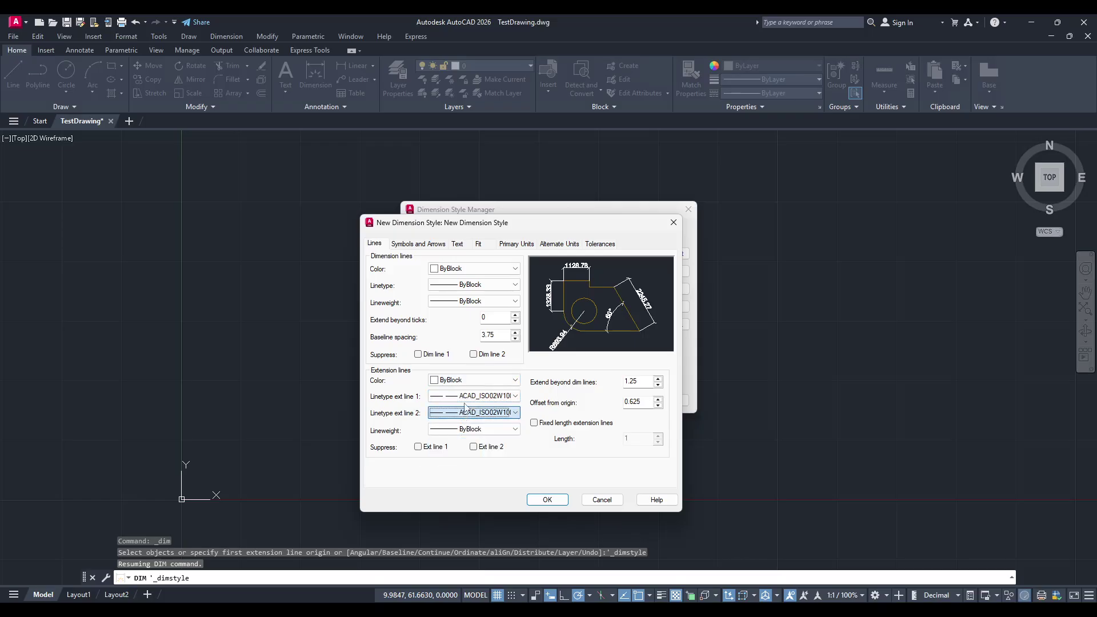
Keep dimension lines ByBlock and the first extension line at ACAD_ISO02W100, then view arrowhead settings
{"action": "left_click", "coordinate": [472, 302]}
{"action": "left_click", "coordinate": [472, 302]}
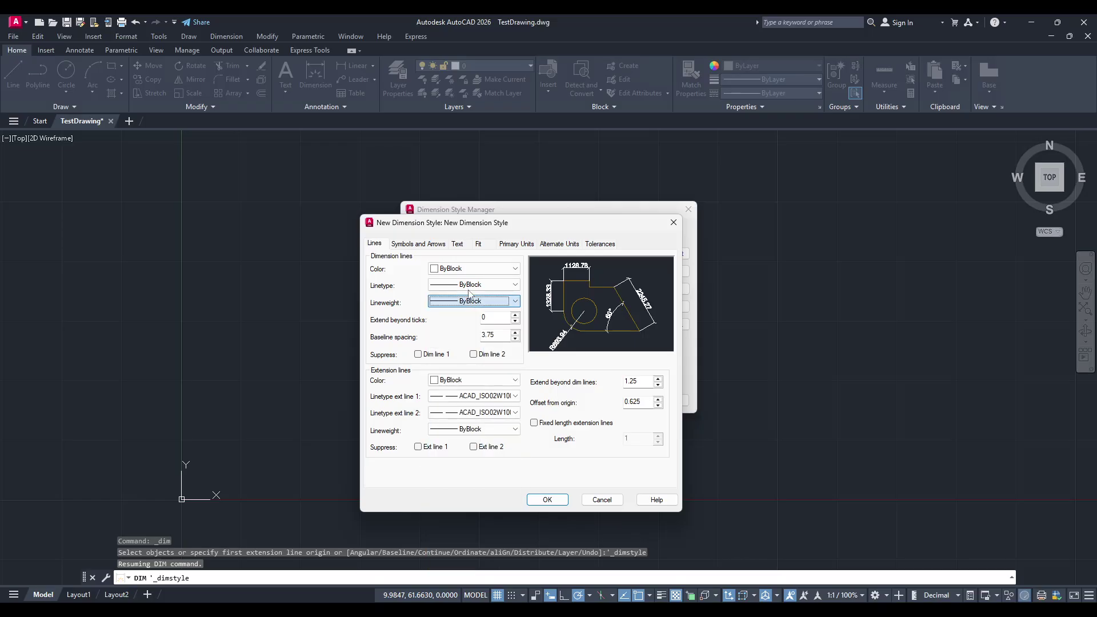
{"action": "left_click", "coordinate": [470, 285]}
{"action": "left_click", "coordinate": [469, 289]}
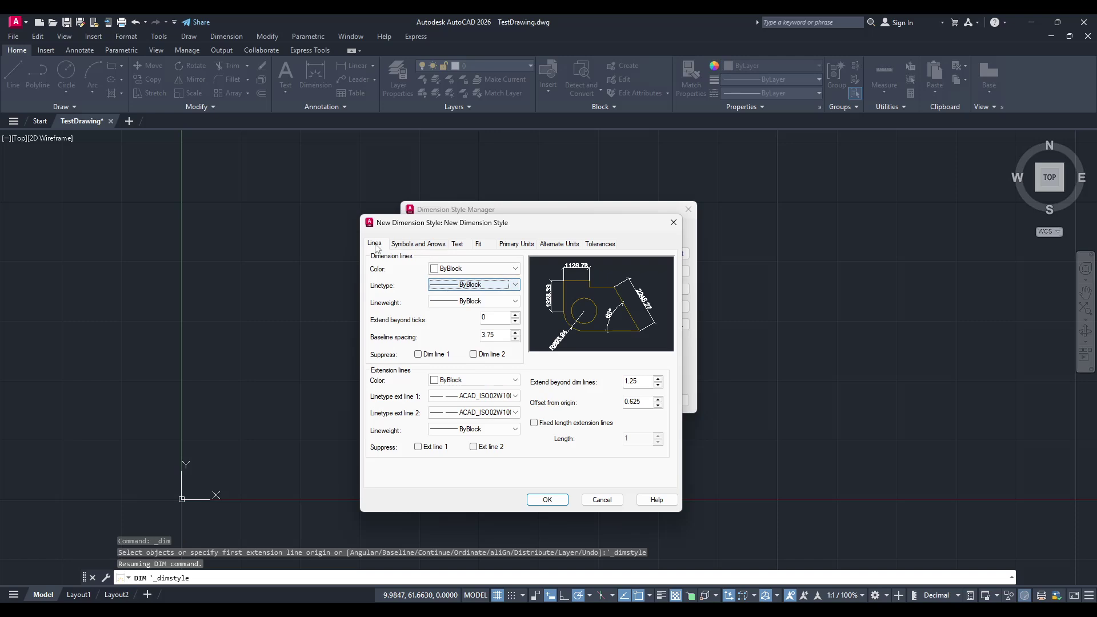
{"action": "left_click", "coordinate": [464, 397]}
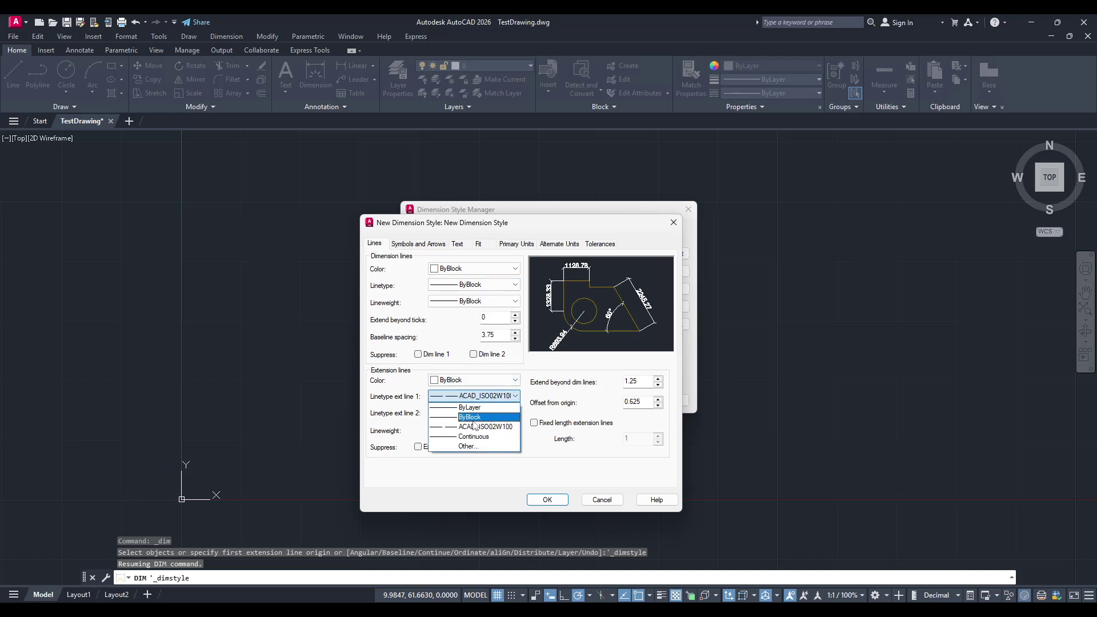
{"action": "left_click", "coordinate": [473, 426]}
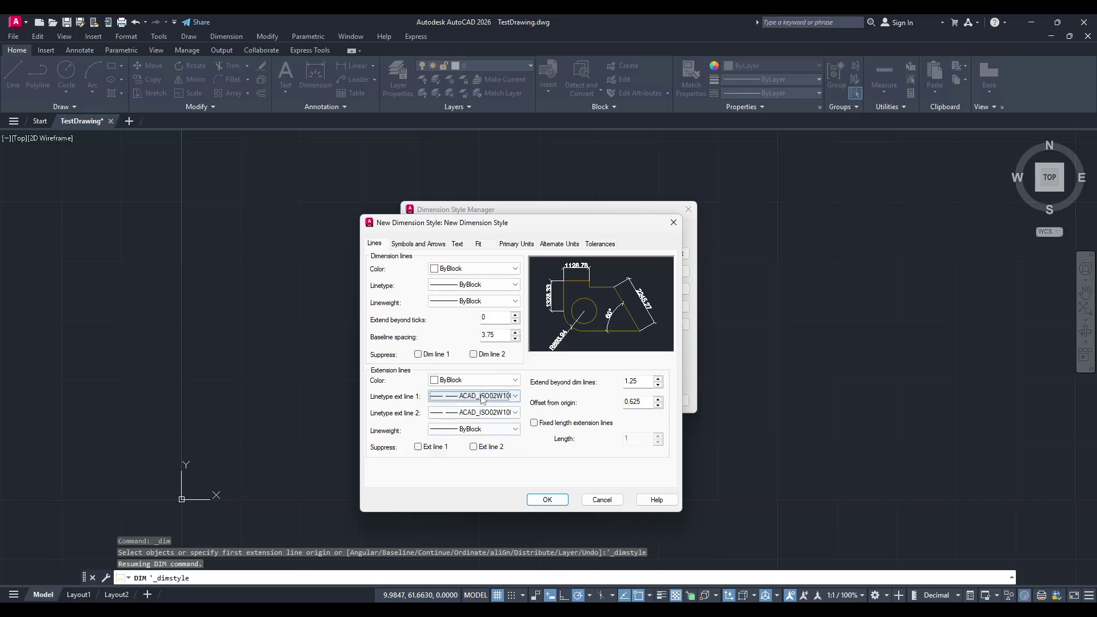
{"action": "left_click", "coordinate": [419, 244]}
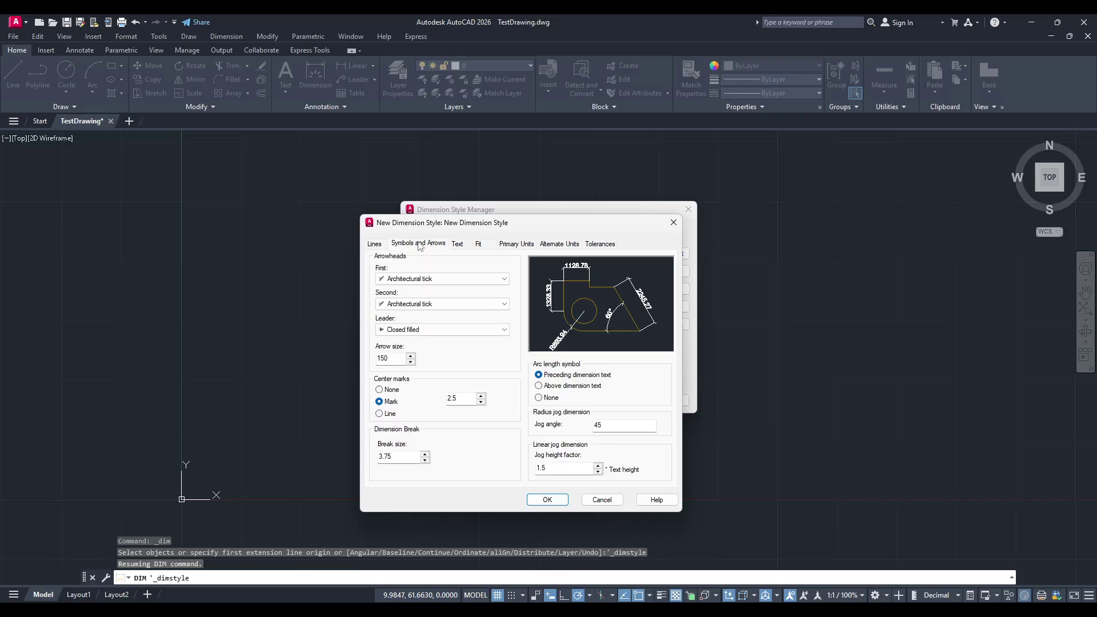
Set both the first and second arrowheads to Closed
{"action": "left_click", "coordinate": [373, 245]}
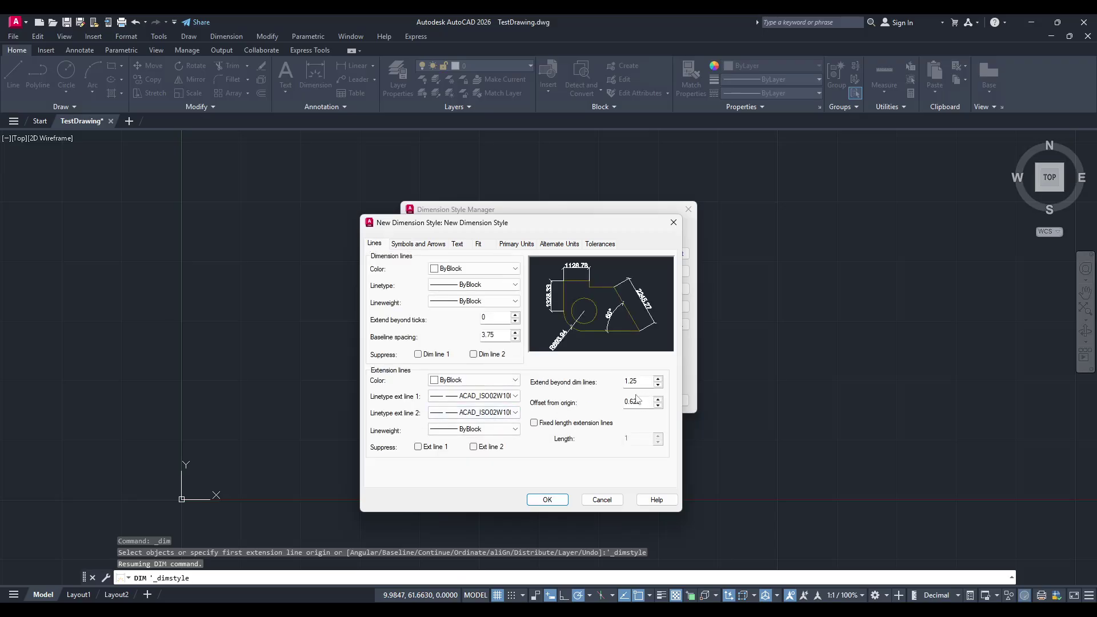
{"action": "left_click", "coordinate": [418, 244]}
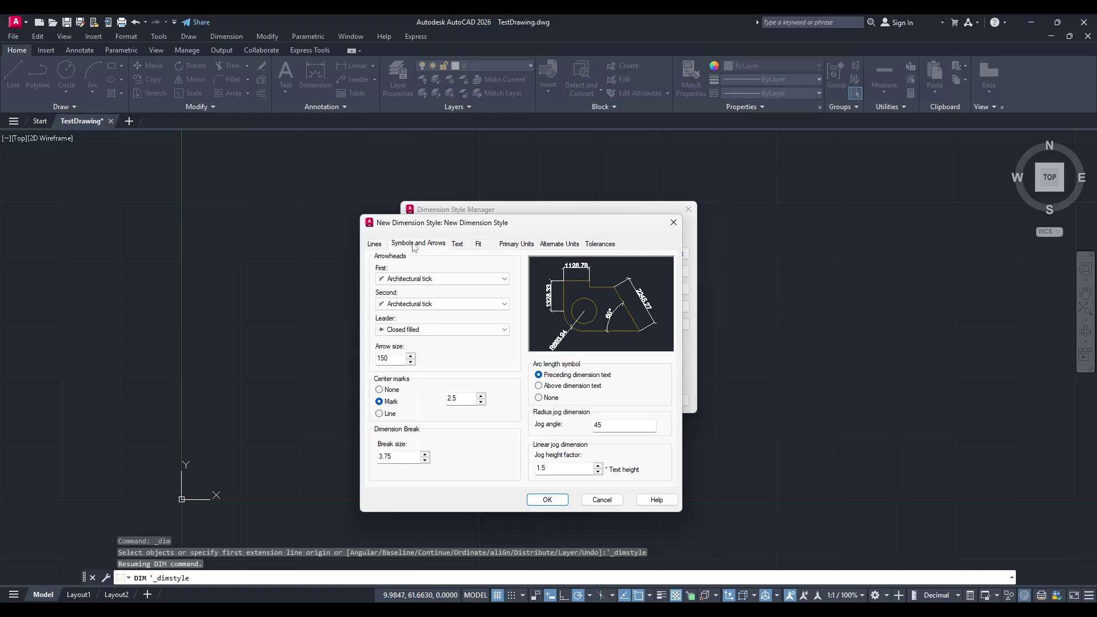
{"action": "left_click", "coordinate": [418, 280]}
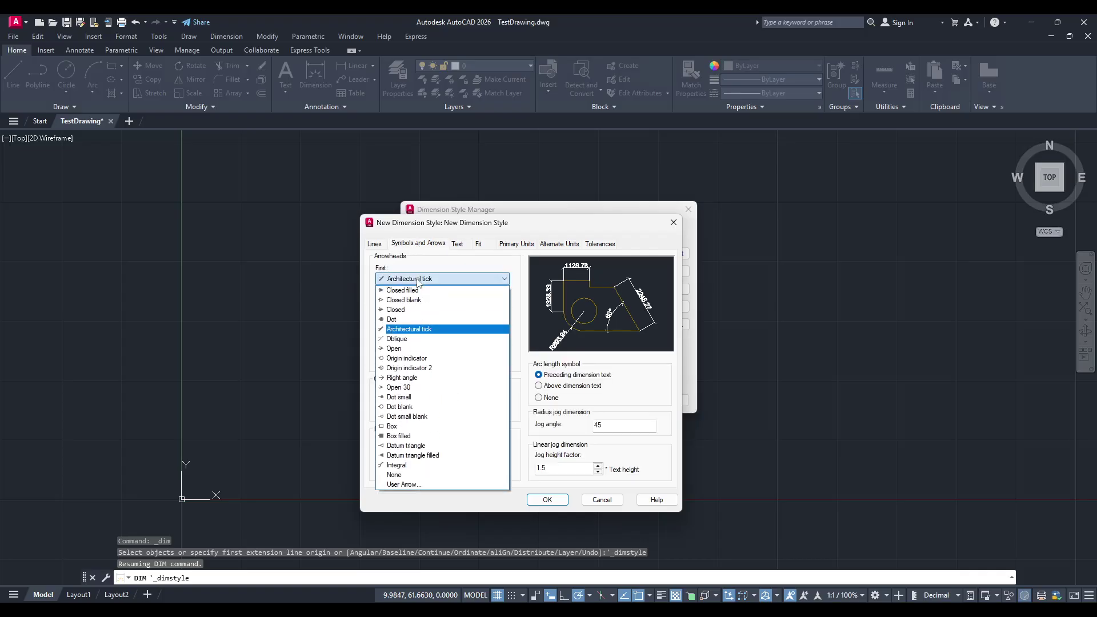
{"action": "left_click", "coordinate": [413, 310]}
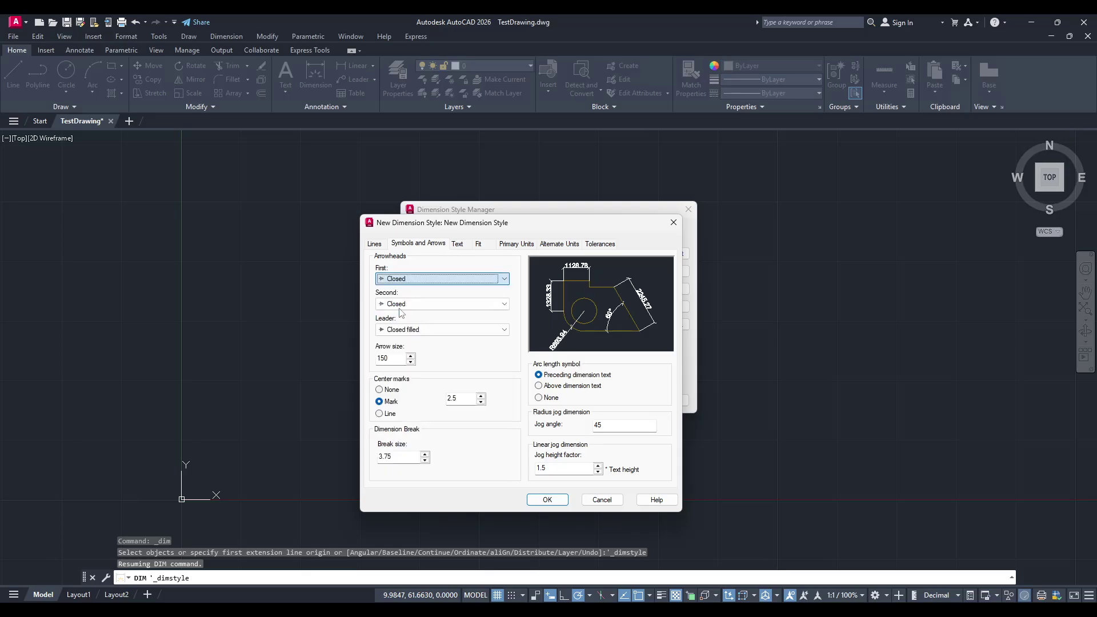
{"action": "left_click", "coordinate": [423, 279]}
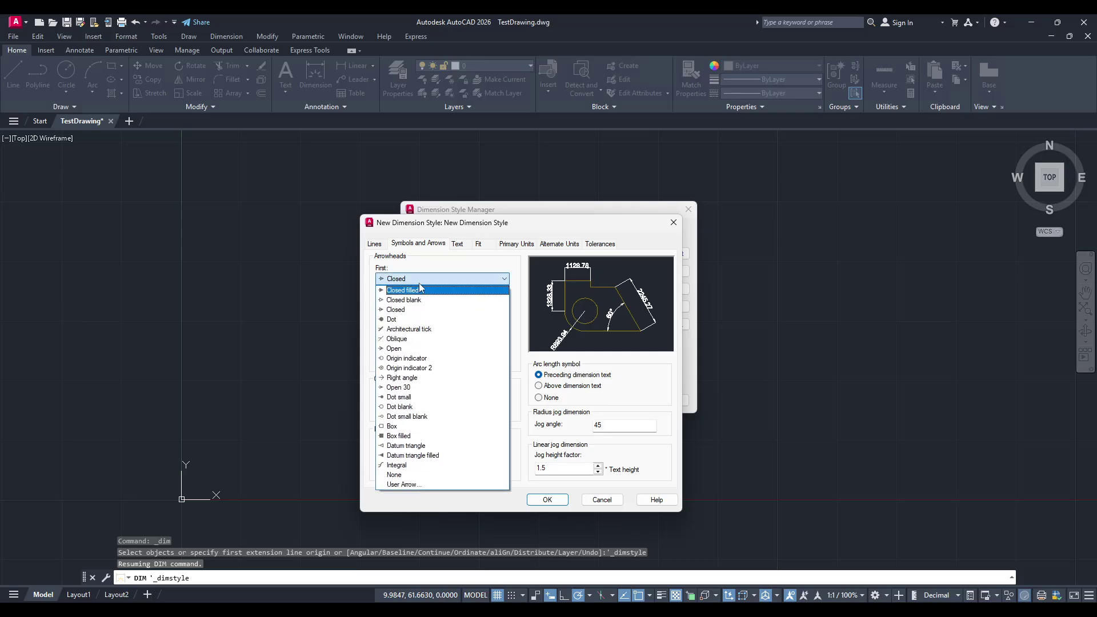
{"action": "left_click", "coordinate": [422, 281]}
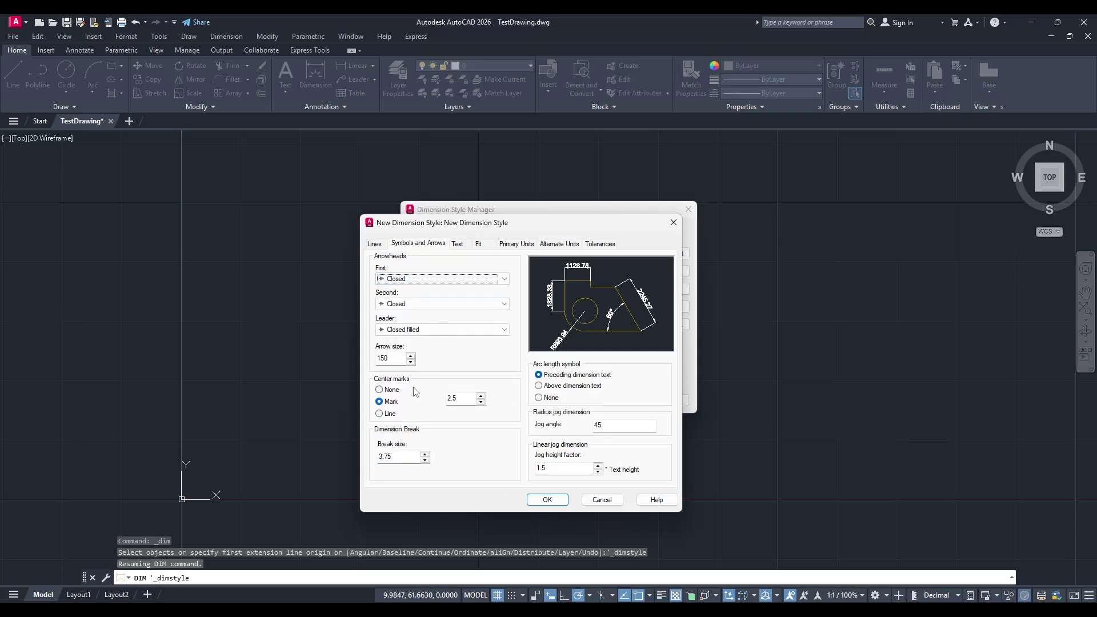
Try center mark and arc length options, ending on Mark, symbol before text, jog angle 45
{"action": "left_click", "coordinate": [387, 395]}
{"action": "left_click", "coordinate": [385, 403]}
{"action": "left_click", "coordinate": [382, 416]}
{"action": "left_click", "coordinate": [381, 403]}
{"action": "left_click", "coordinate": [540, 386]}
{"action": "left_click", "coordinate": [540, 399]}
{"action": "left_click", "coordinate": [539, 376]}
{"action": "left_click_drag", "start_coordinate": [616, 424], "coordinate": [593, 424]}
{"action": "left_click", "coordinate": [563, 469]}
{"action": "left_click", "coordinate": [610, 431]}
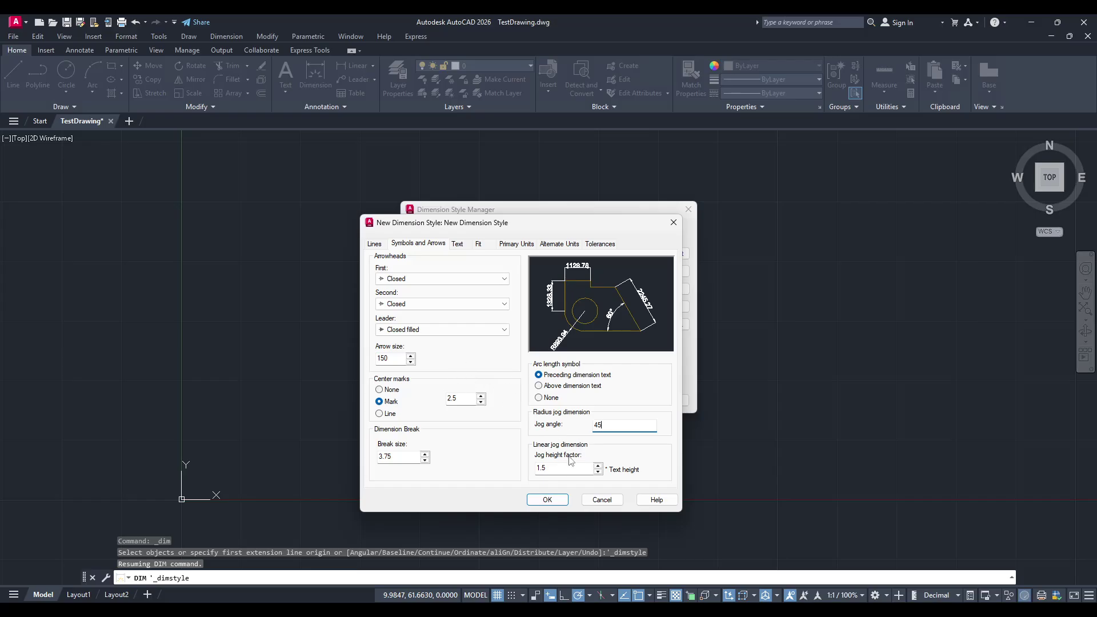
Keep the dimension text style at Standard, height 200, after briefly trying Annotative
{"action": "left_click", "coordinate": [456, 245]}
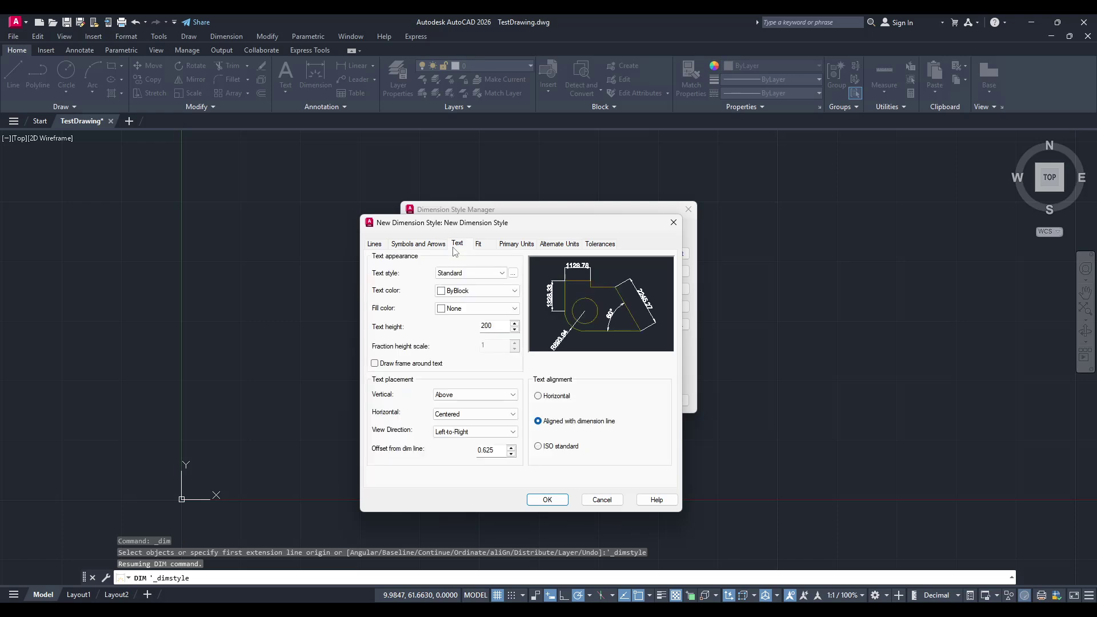
{"action": "left_click", "coordinate": [464, 274]}
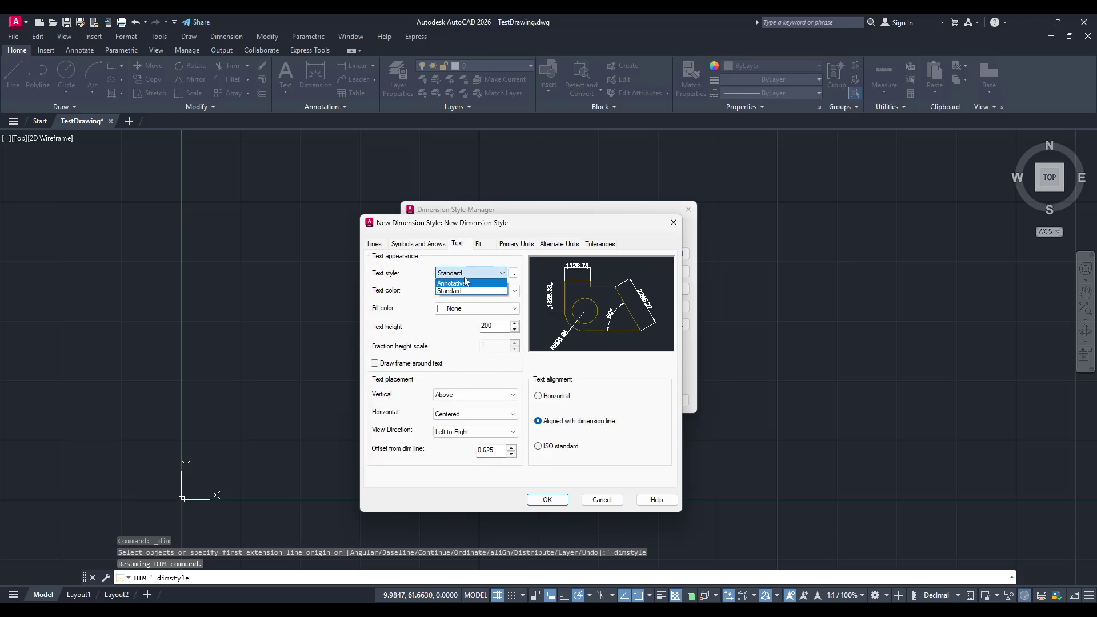
{"action": "left_click", "coordinate": [462, 283]}
{"action": "left_click", "coordinate": [465, 273]}
{"action": "left_click", "coordinate": [449, 290]}
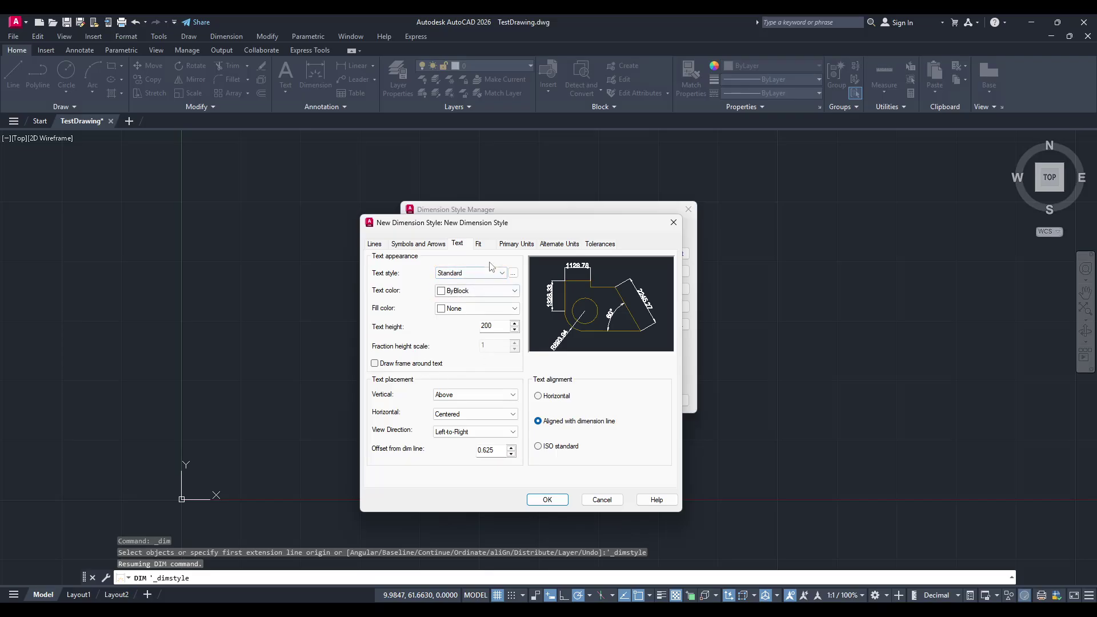
{"action": "left_click", "coordinate": [482, 245]}
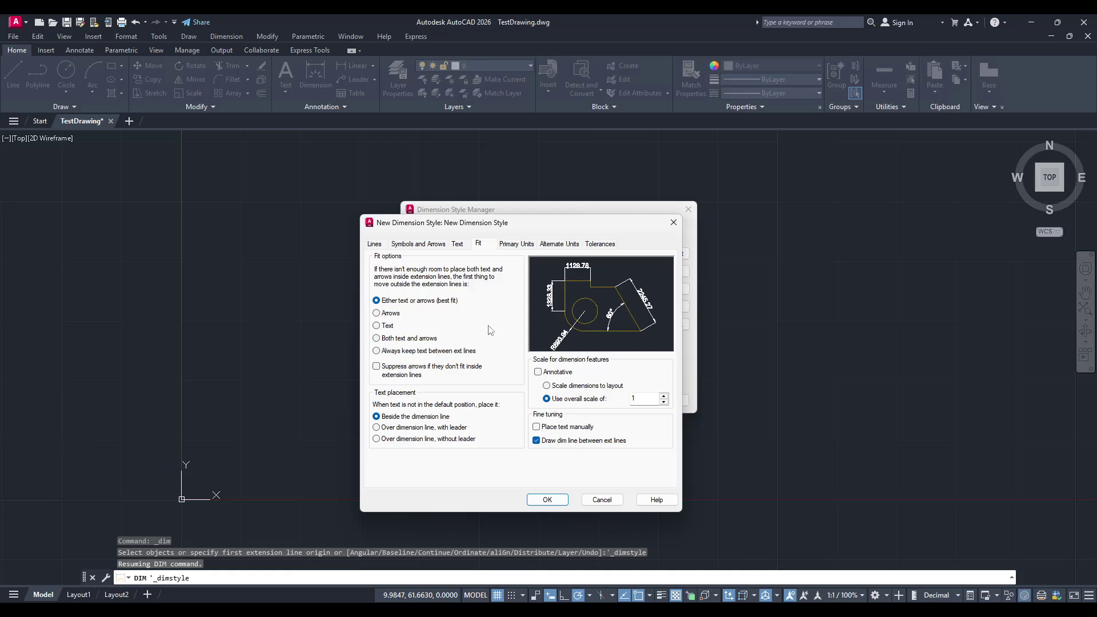
Set primary units to Decimal with 0.0000 linear precision and save the style
{"action": "left_click", "coordinate": [516, 245]}
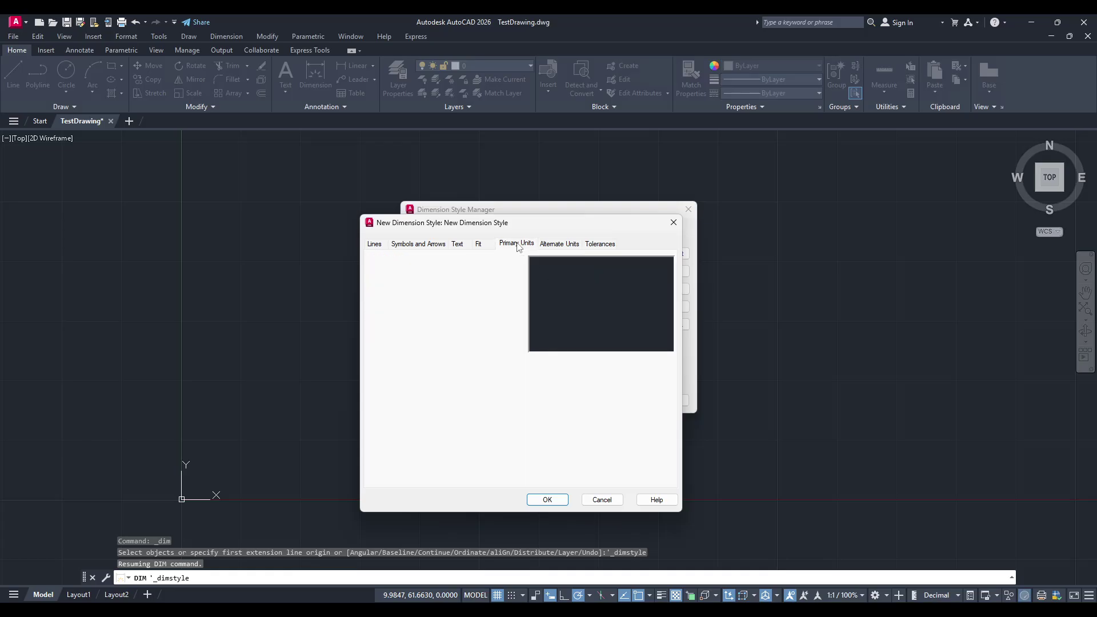
{"action": "left_click", "coordinate": [560, 245]}
{"action": "left_click", "coordinate": [535, 245]}
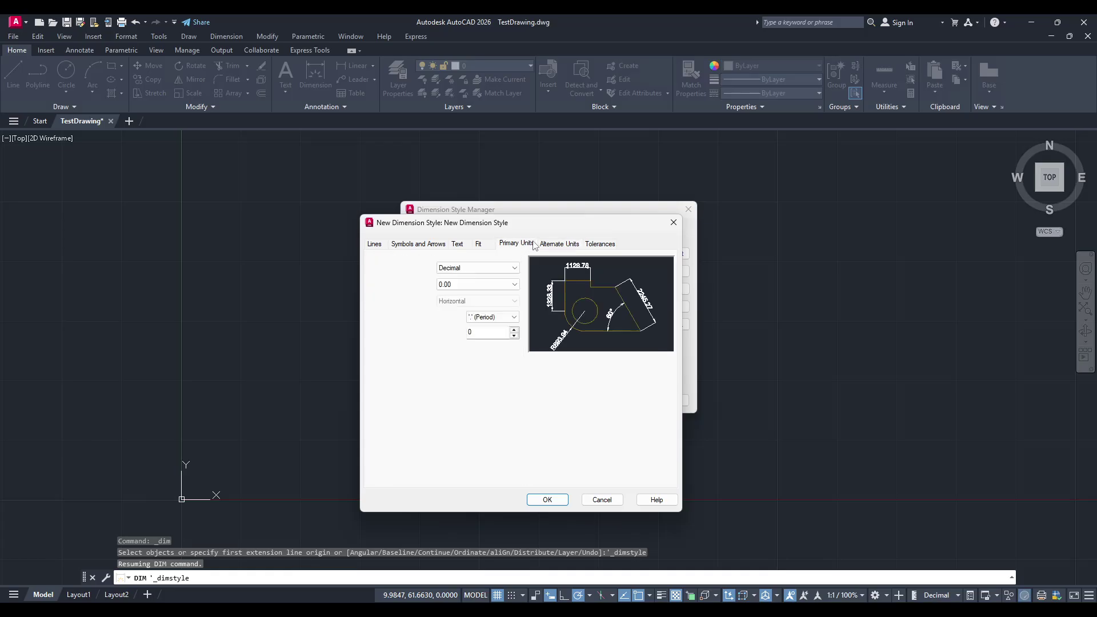
{"action": "left_click", "coordinate": [479, 269]}
{"action": "left_click", "coordinate": [478, 286]}
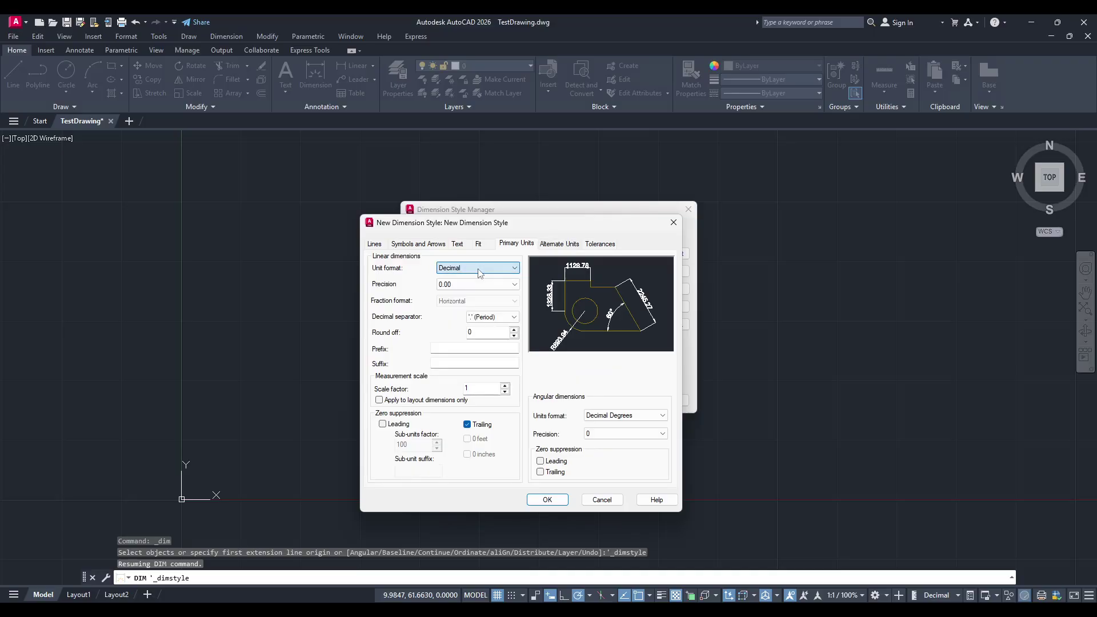
{"action": "left_click", "coordinate": [478, 284]}
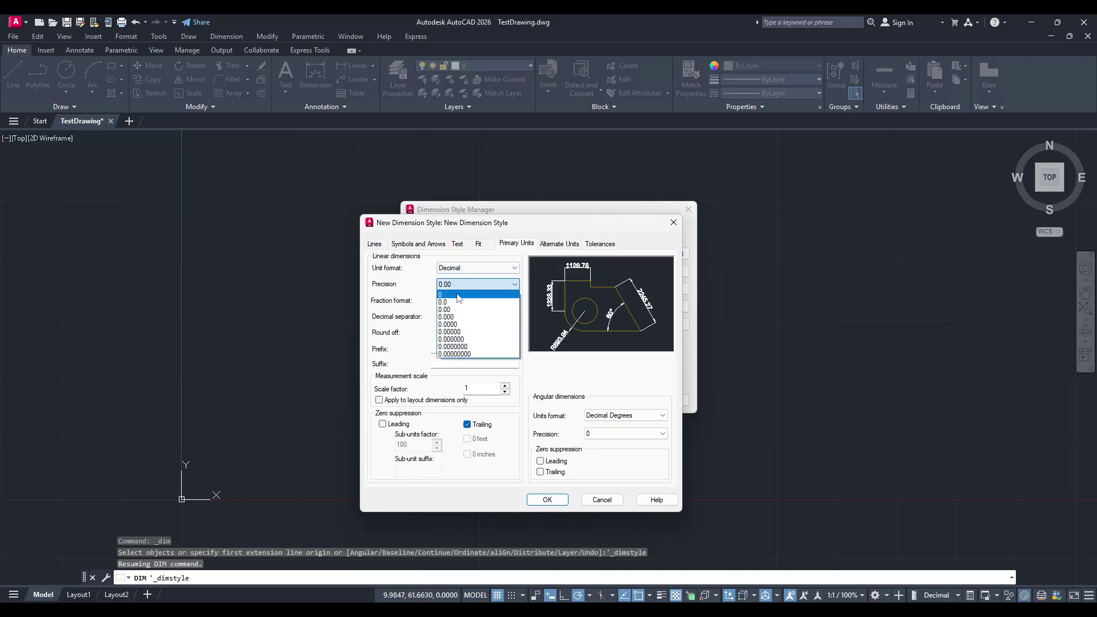
{"action": "left_click", "coordinate": [458, 325]}
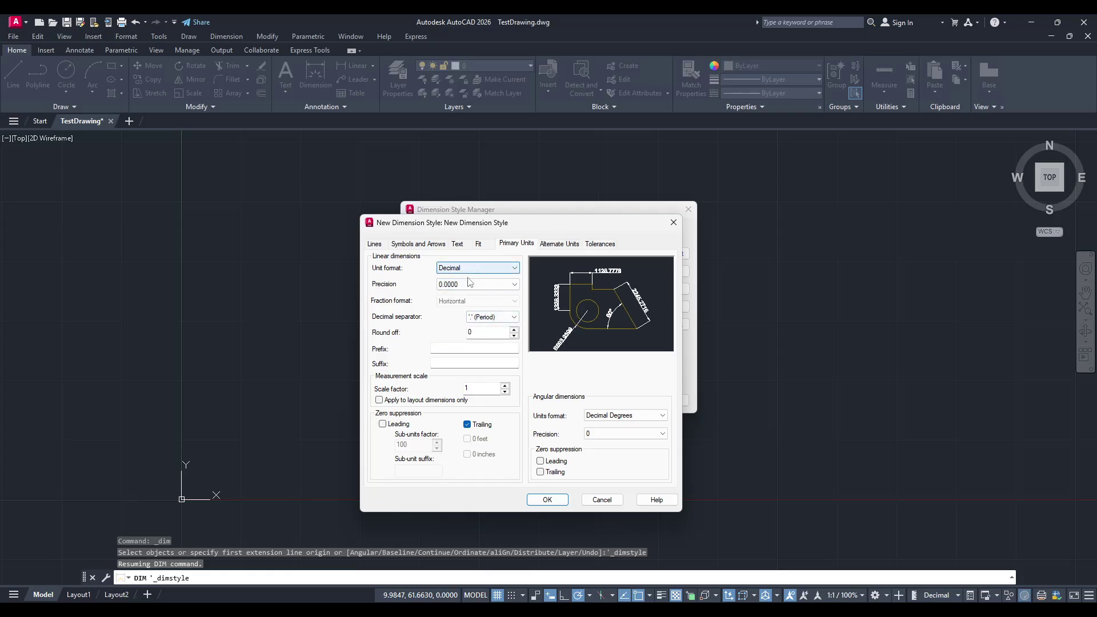
{"action": "left_click", "coordinate": [547, 500]}
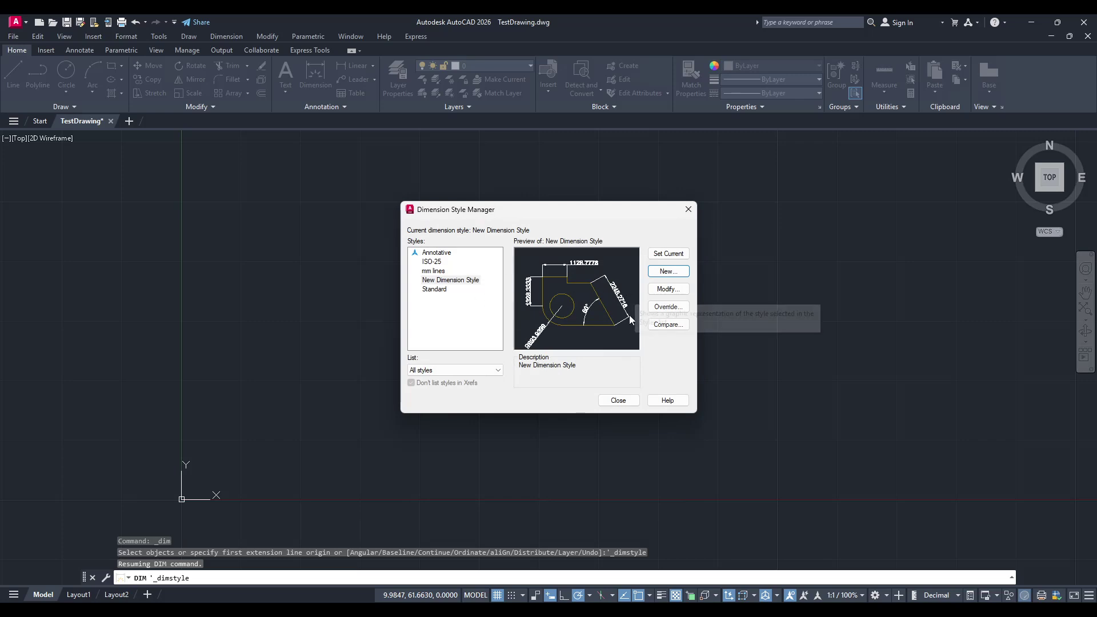
Place a linear dimension reading 1992.7711 above the measured points using the new style
{"action": "left_click", "coordinate": [616, 402]}
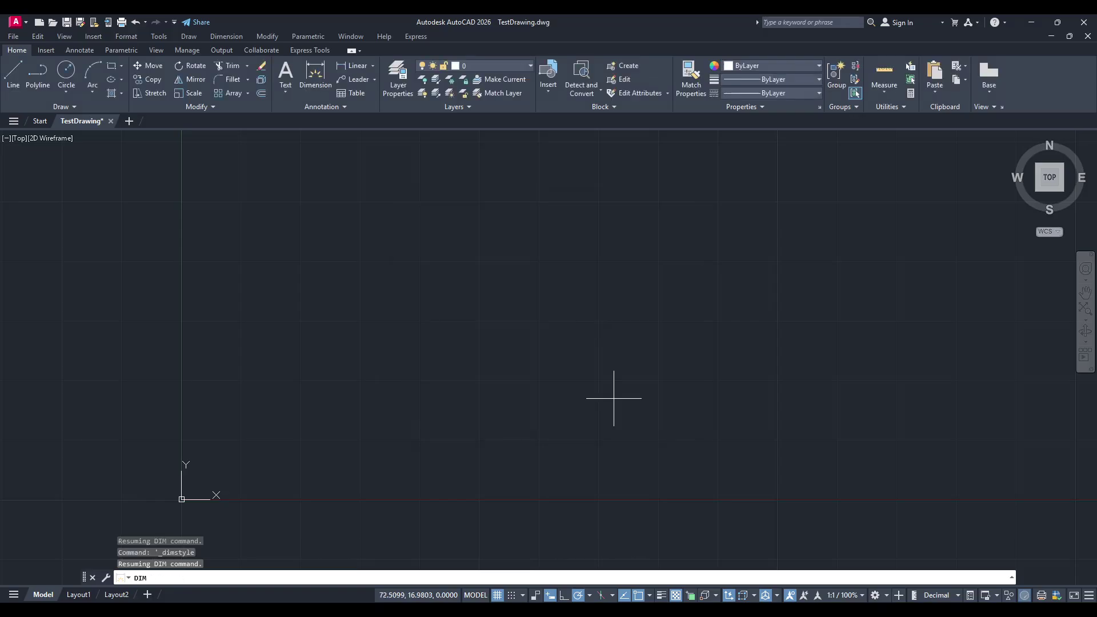
{"action": "left_click", "coordinate": [318, 85]}
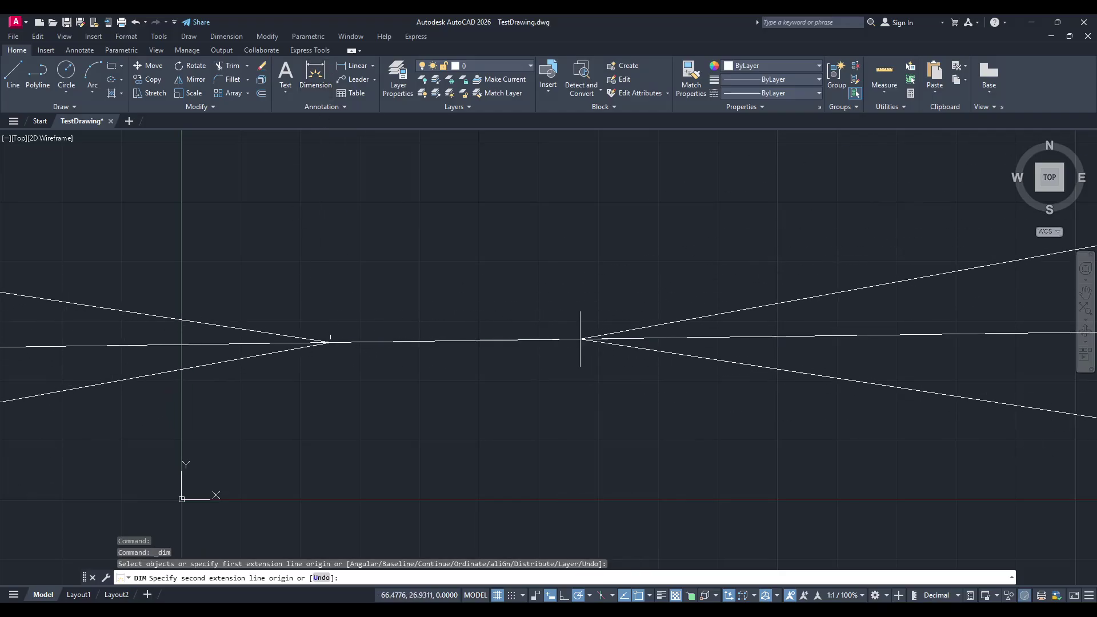
{"action": "scroll", "coordinate": [605, 336], "scroll_direction": "down", "scroll_amount": 5}
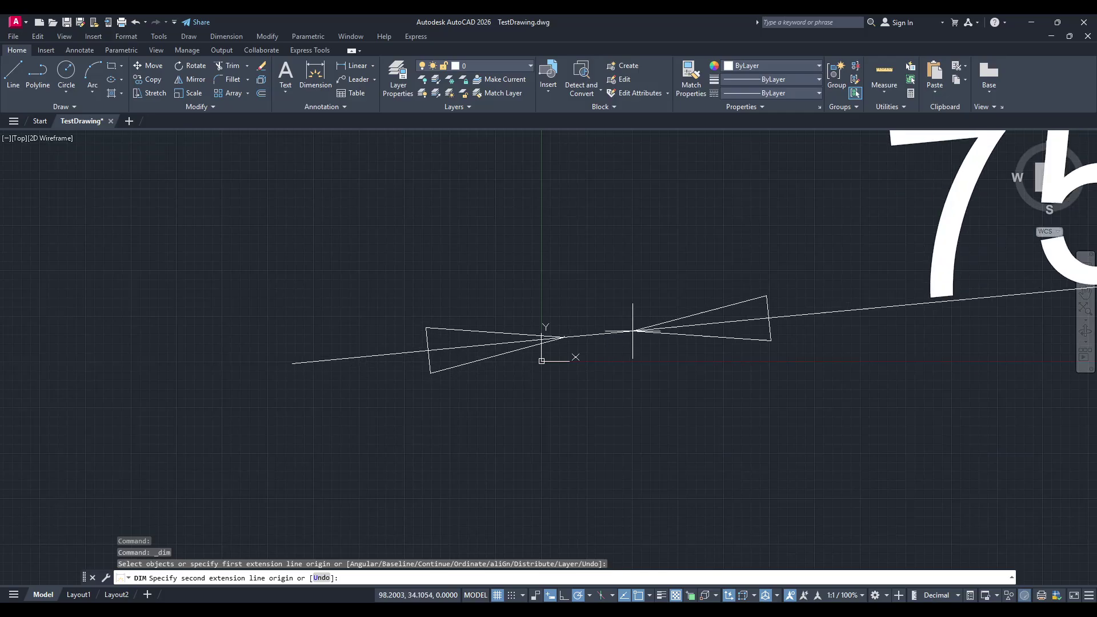
{"action": "scroll", "coordinate": [629, 334], "scroll_direction": "down", "scroll_amount": 3}
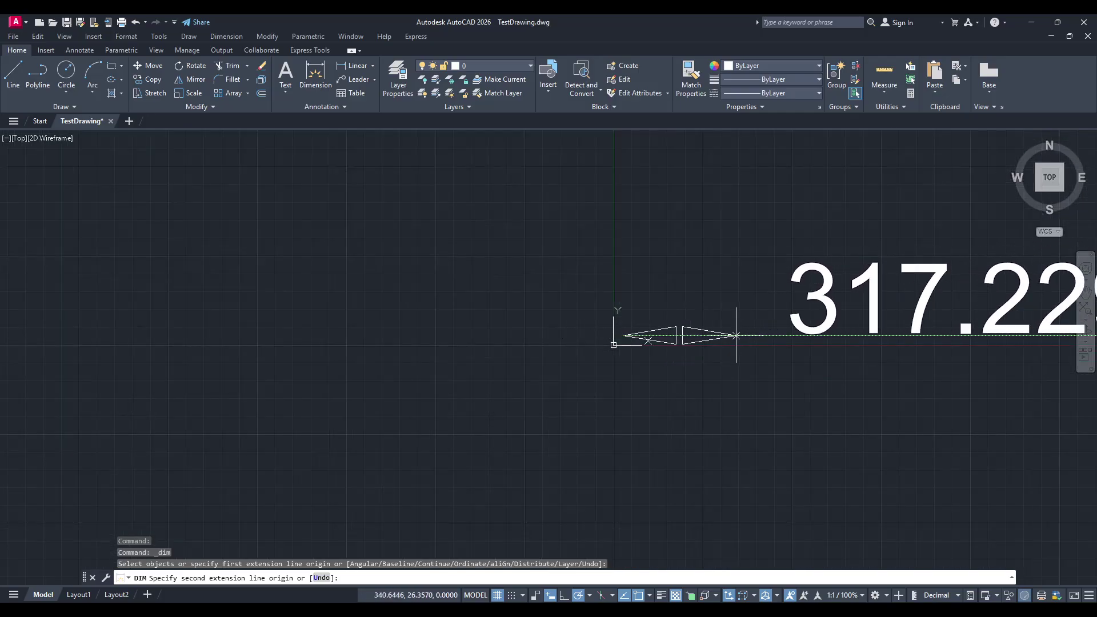
{"action": "scroll", "coordinate": [820, 338], "scroll_direction": "down", "scroll_amount": 4}
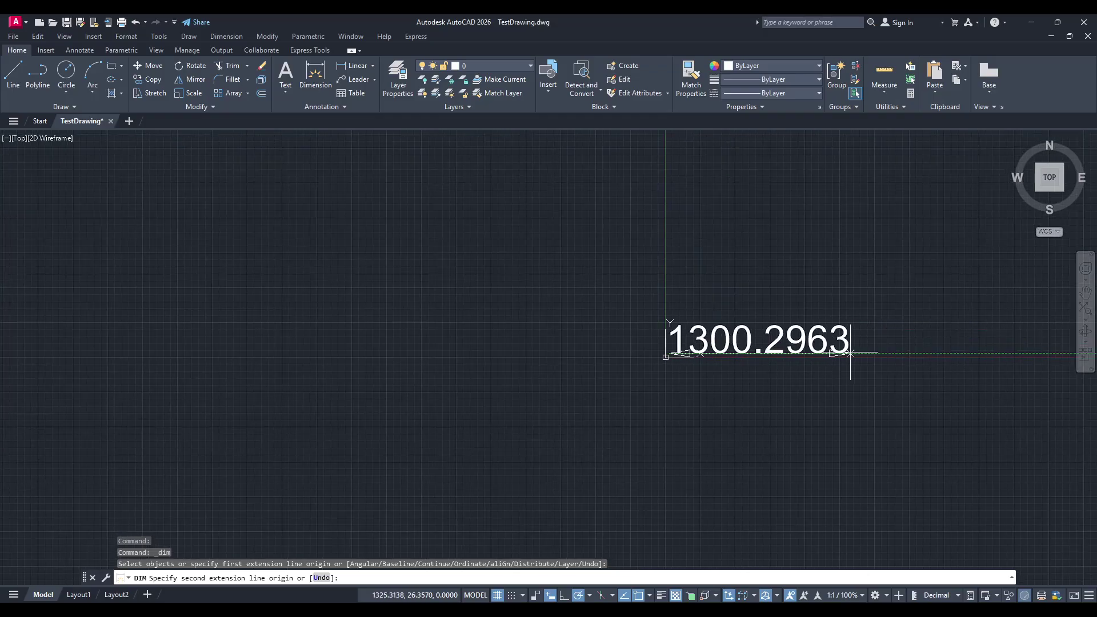
{"action": "left_click", "coordinate": [947, 353]}
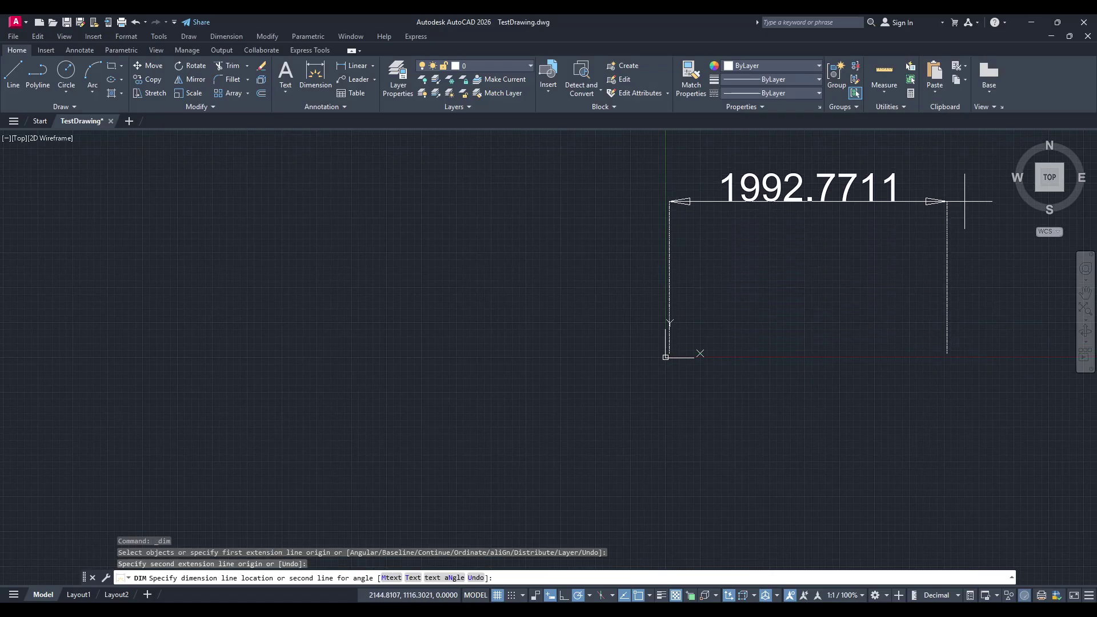
{"action": "left_click", "coordinate": [949, 186]}
{"action": "middle_click_drag", "start_coordinate": [951, 205], "coordinate": [770, 353]}
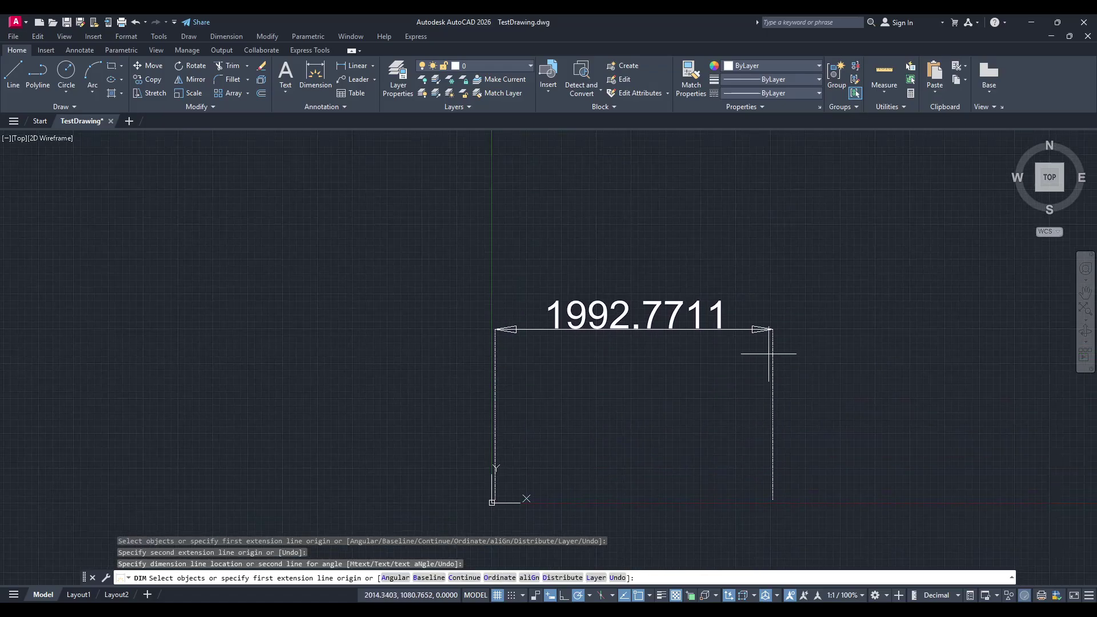
{"action": "scroll", "coordinate": [643, 352], "scroll_direction": "up", "scroll_amount": 2}
{"action": "scroll", "coordinate": [657, 350], "scroll_direction": "down", "scroll_amount": 4}
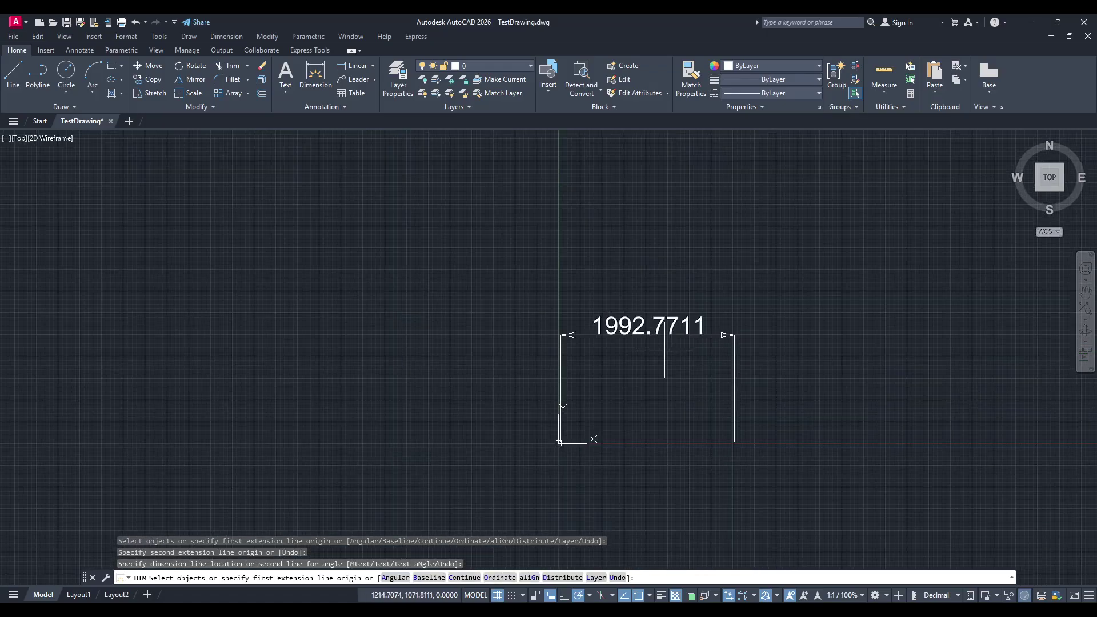